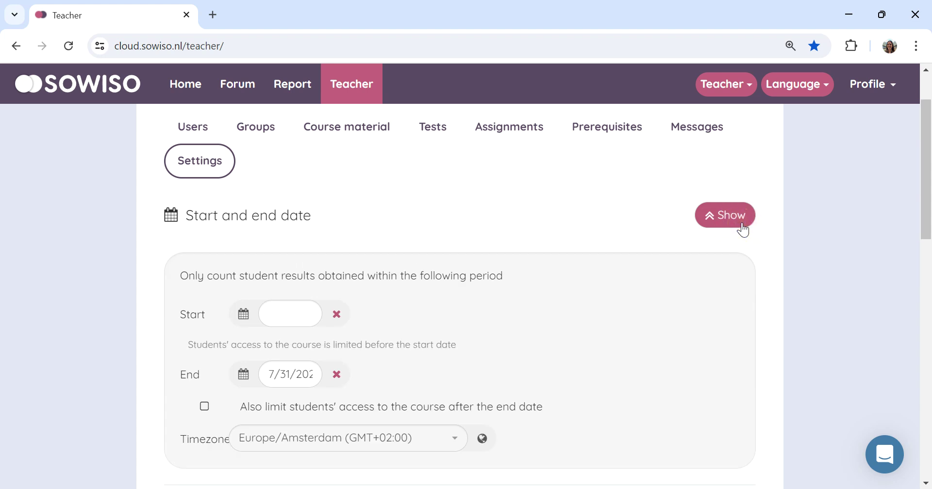
Set the class start date to 9/1/2024 in the start and end date settings
scroll(589, 250, "up", 2)
left_click(248, 318)
left_click(383, 345)
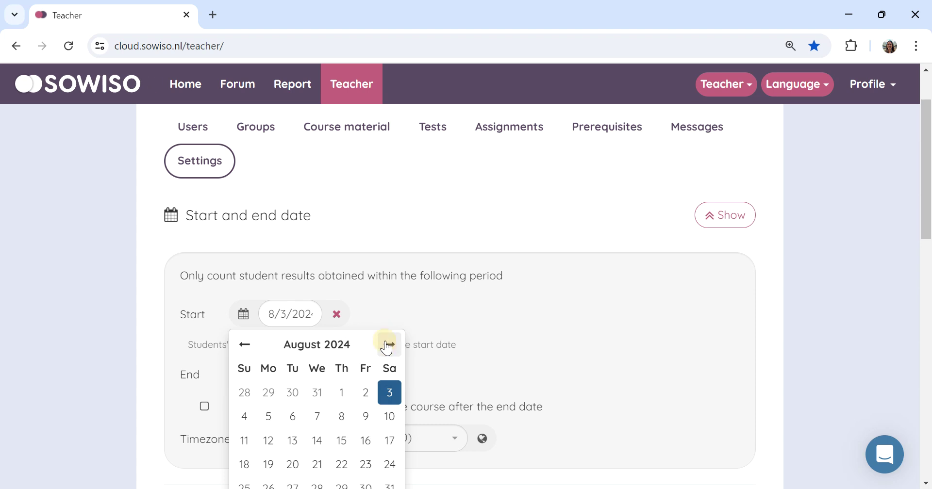
left_click(383, 345)
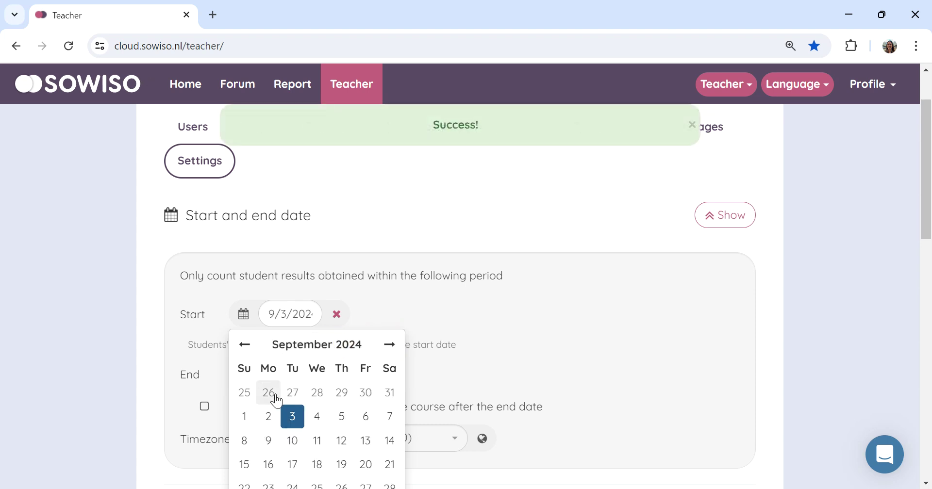
left_click(245, 415)
Look at the end date calendar without changing the date, and view the Numbers chapter on the course home page
scroll(198, 348, "down", 1)
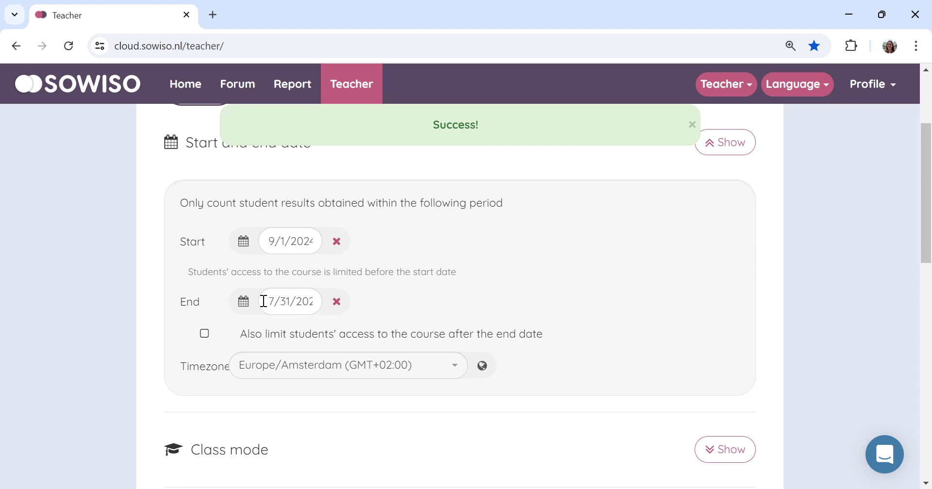
left_click(244, 302)
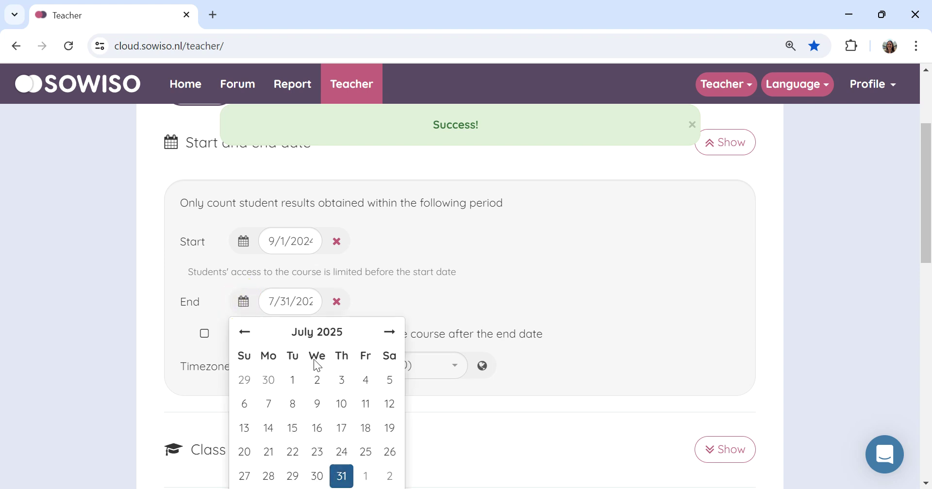
left_click(166, 306)
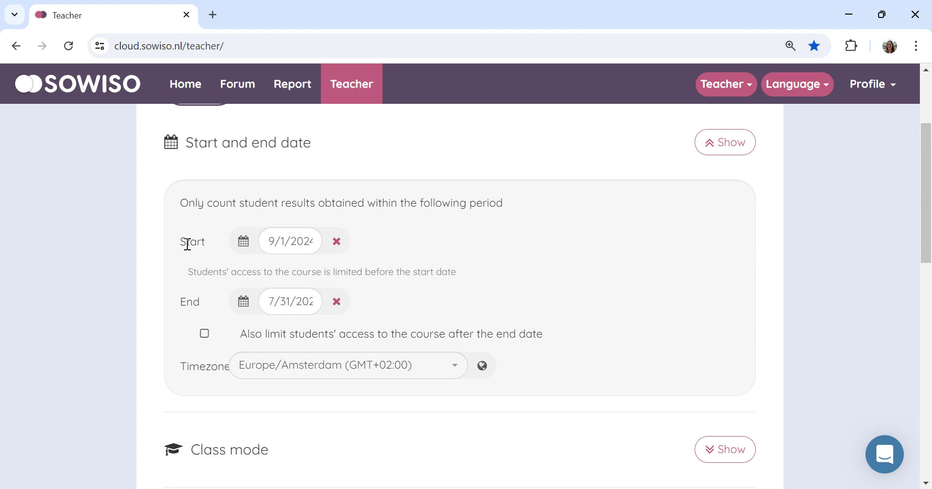
left_click(184, 91)
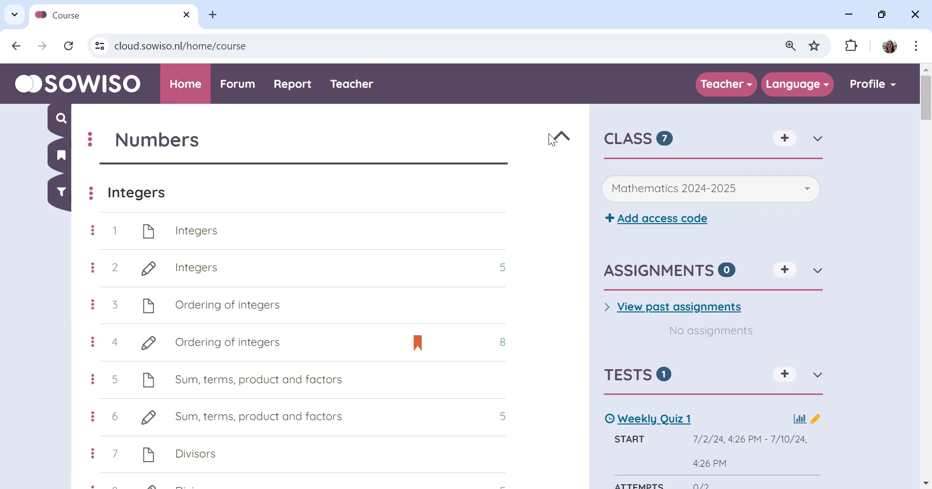
left_click(561, 135)
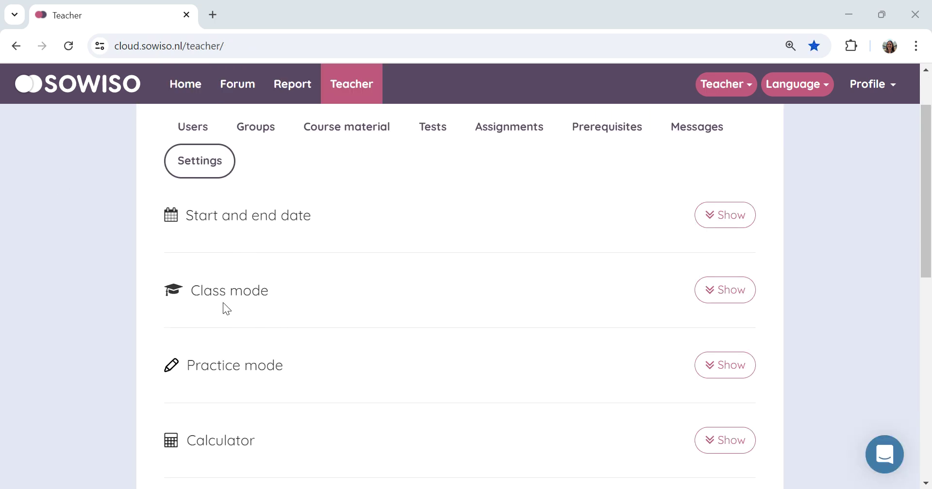
Set the class mode to Testing only and view its effect on the course home page
left_click(704, 292)
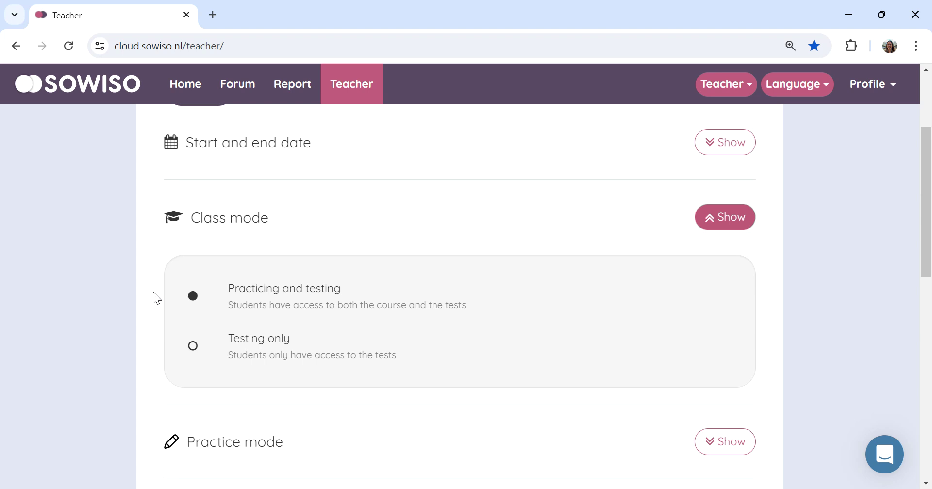
left_click(193, 347)
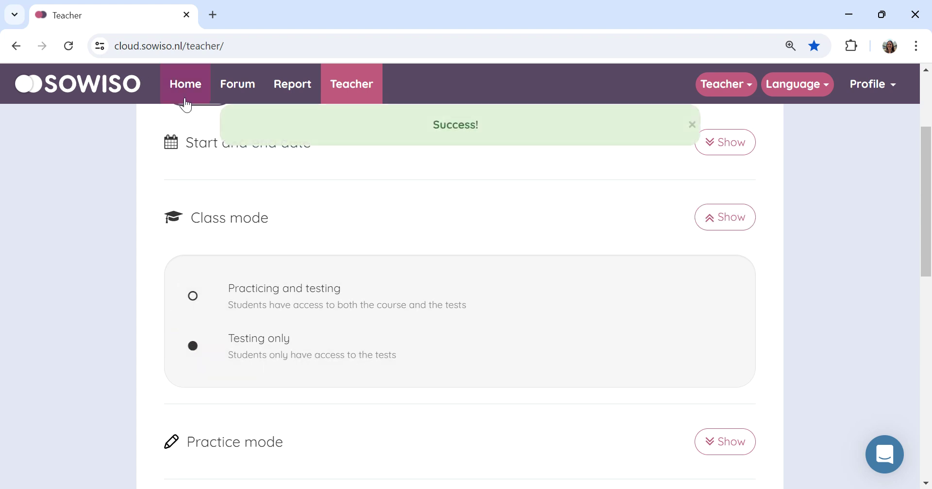
left_click(185, 102)
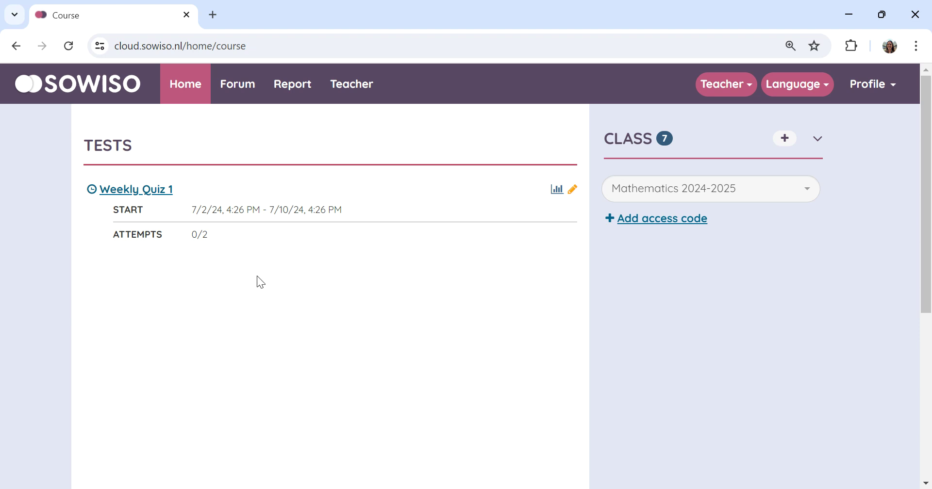
Return to the class settings and set the practice mode to Learn without restriction
left_click(363, 84)
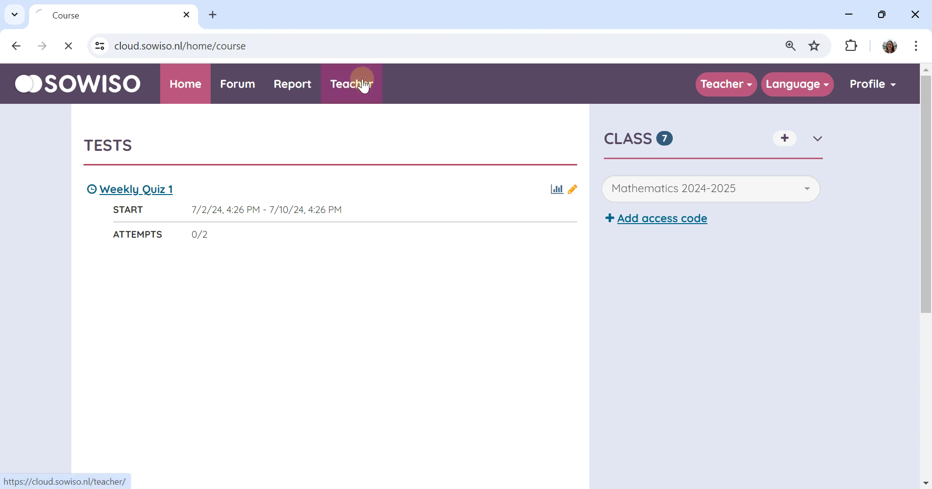
scroll(561, 204, "down", 4)
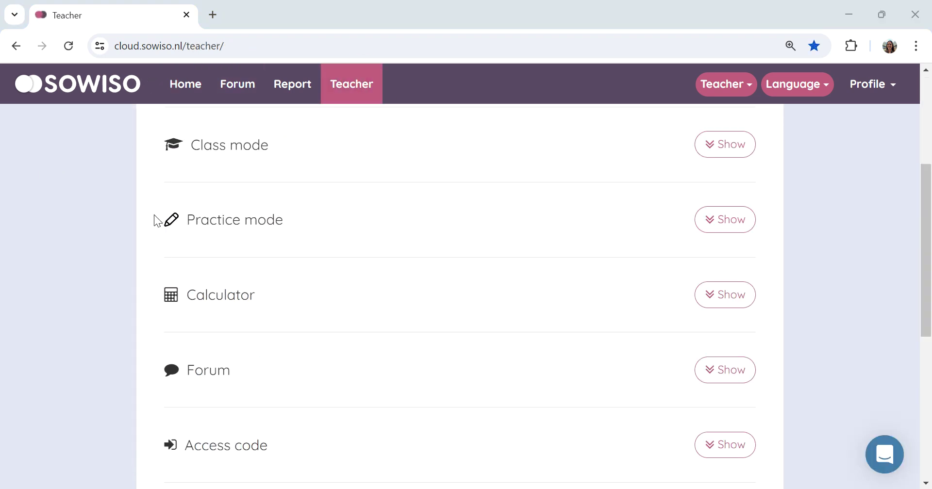
left_click(723, 221)
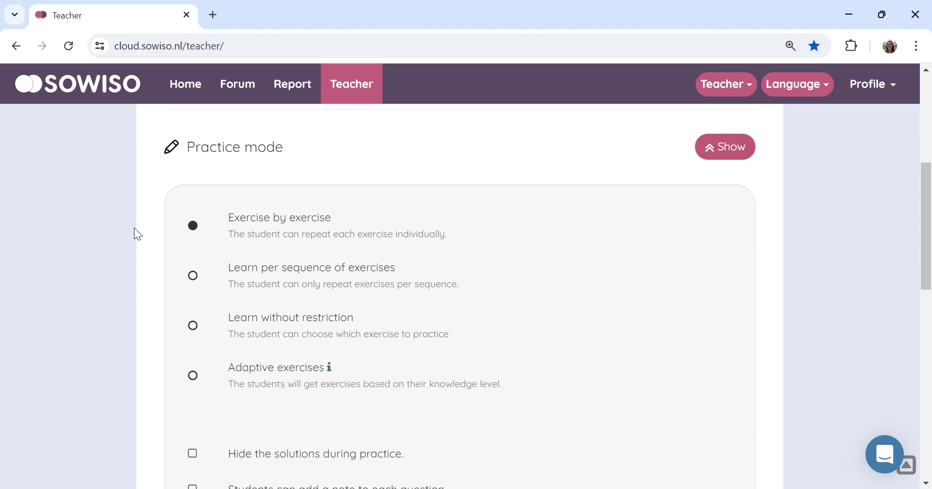
scroll(145, 232, "down", 2)
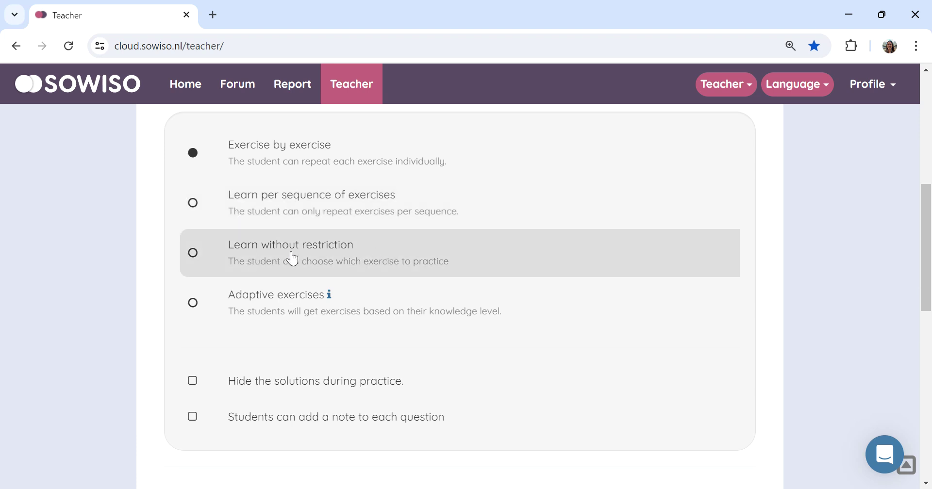
left_click(192, 253)
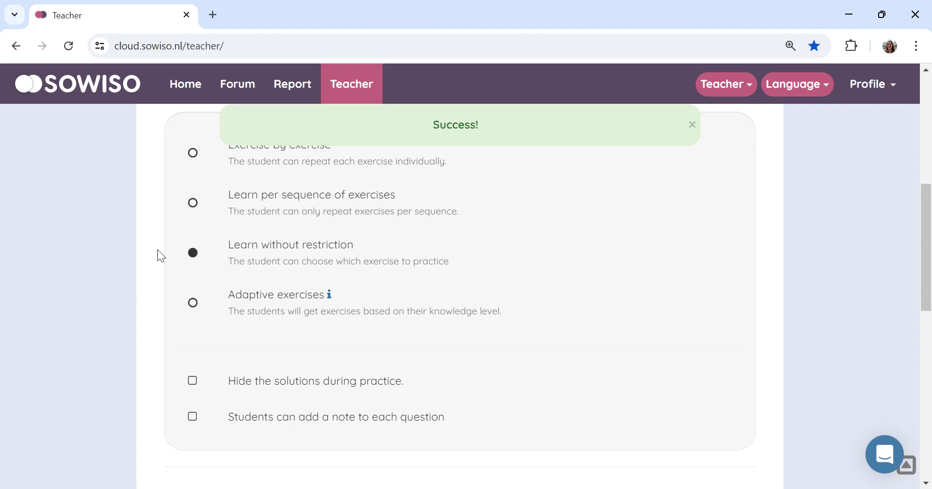
Switch the practice mode to Adaptive exercises and view its effect on the course home page
scroll(159, 249, "down", 1)
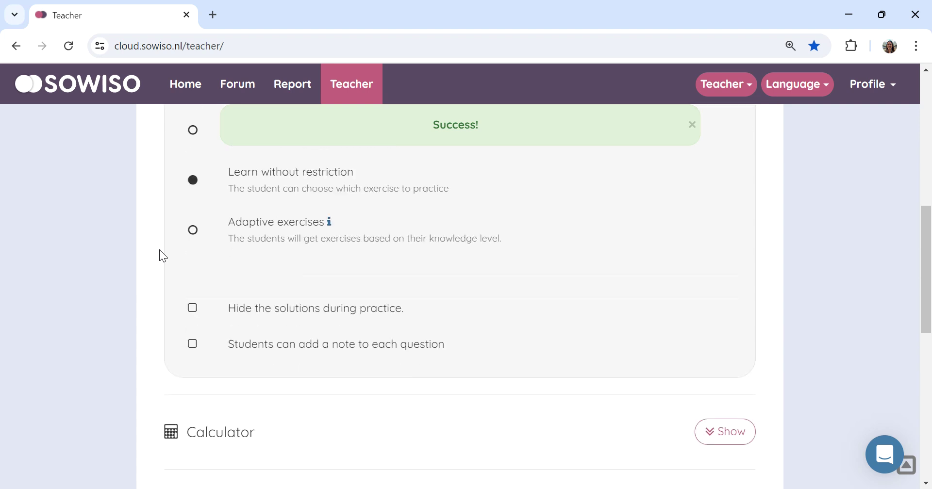
left_click(206, 239)
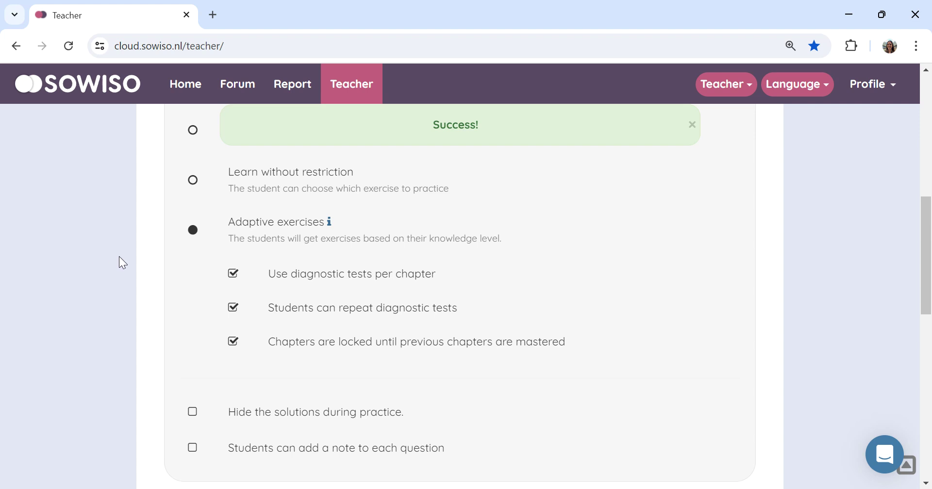
left_click(181, 91)
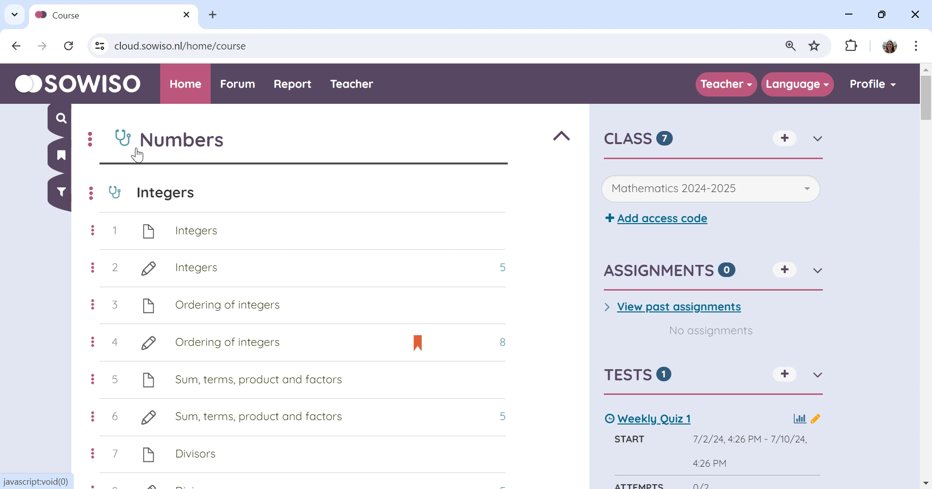
left_click(208, 148)
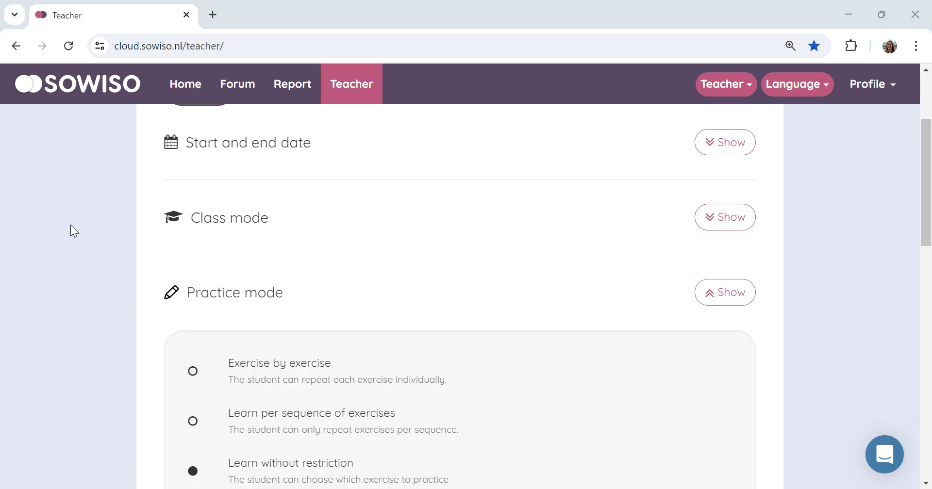
Review the practice mode options for hiding solutions and adding notes, and collapse the section
scroll(76, 238, "down", 1)
scroll(259, 228, "down", 3)
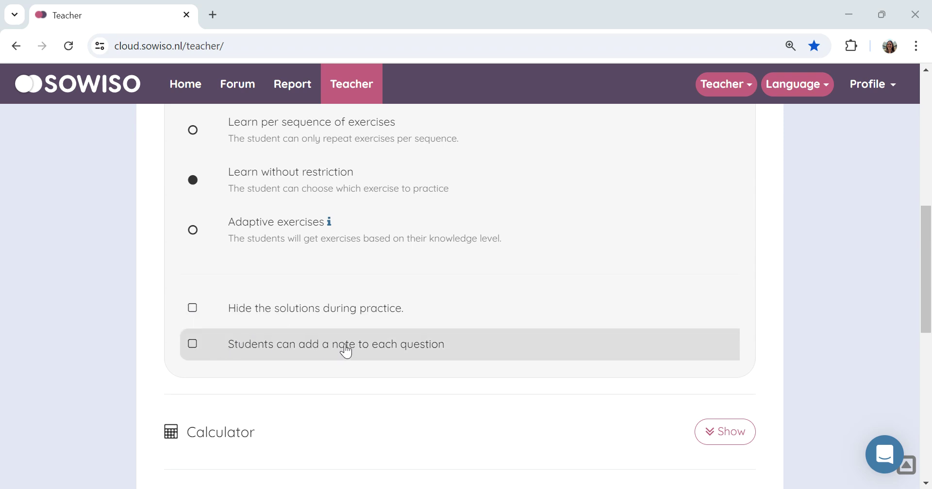
scroll(531, 326, "up", 3)
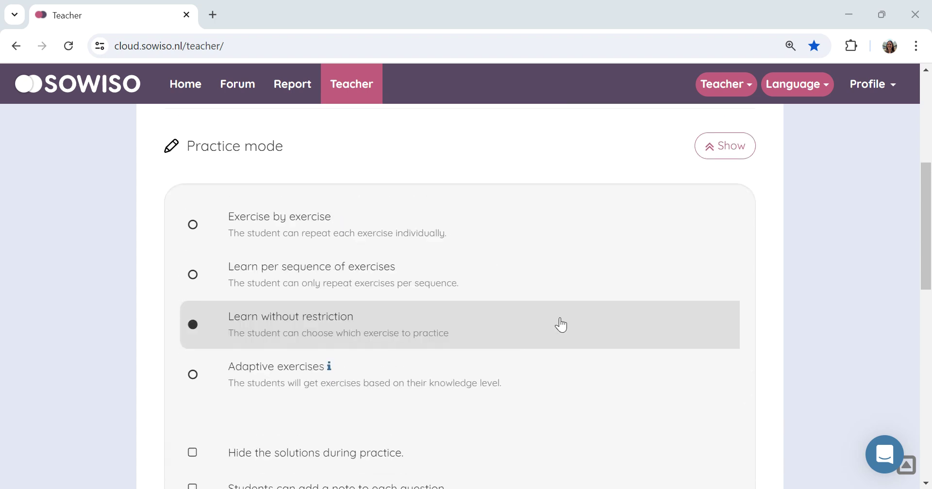
left_click(709, 148)
Expand the Calculator settings, review the availability options, and collapse the section
scroll(651, 165, "down", 1)
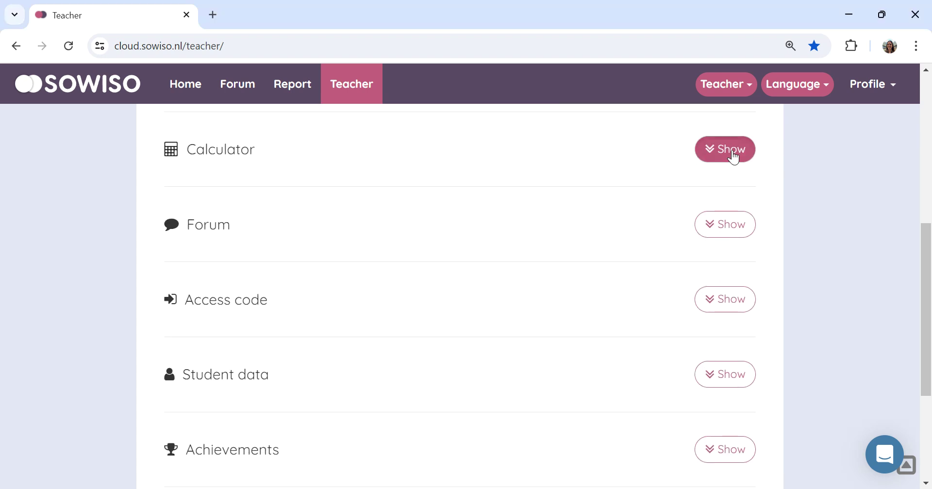
left_click(732, 154)
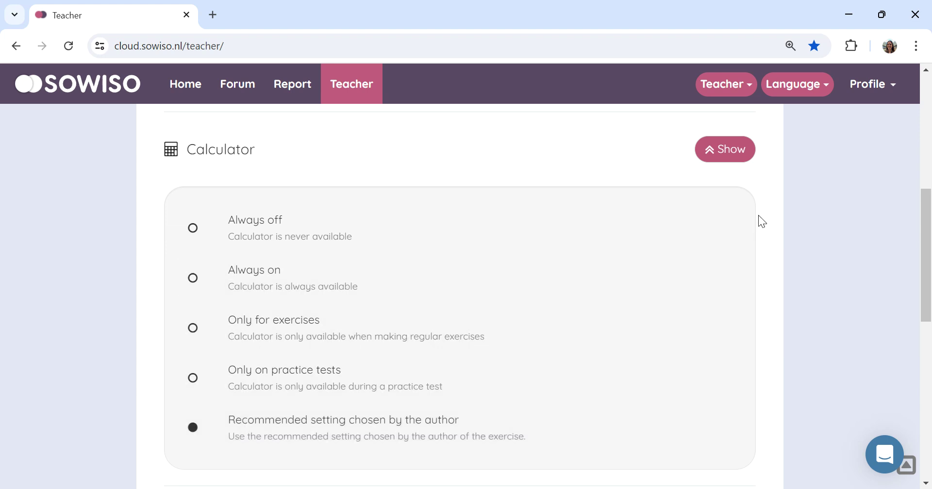
left_click(740, 169)
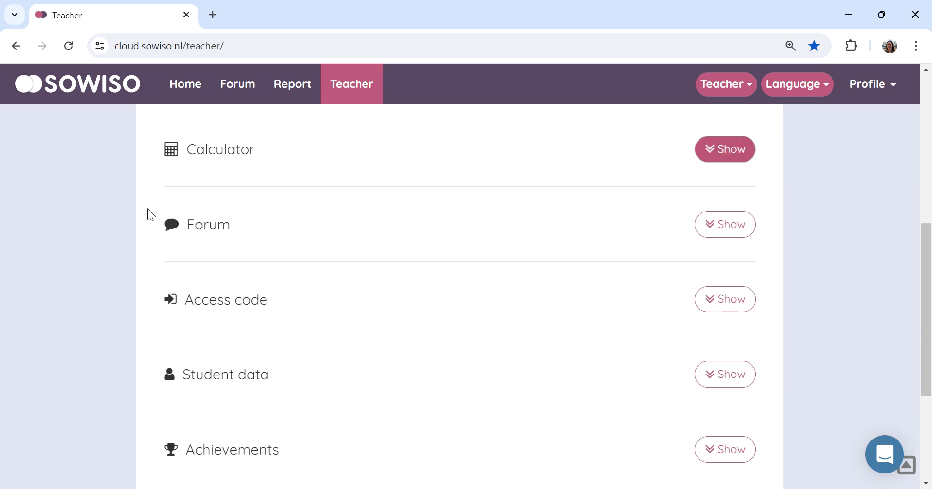
Expand the Forum settings, review the open, closed, anonymous posting and AI Solution Bot options, and collapse the section
left_click(718, 234)
scroll(631, 238, "down", 1)
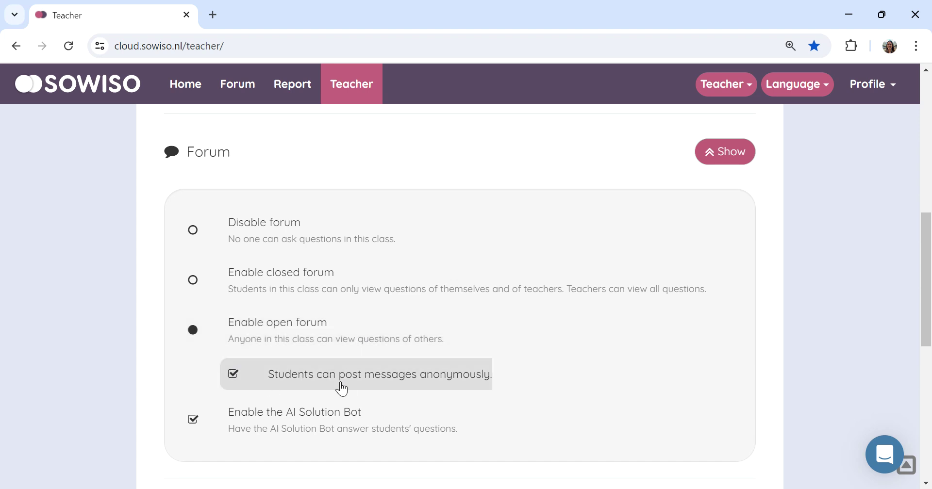
scroll(473, 379, "down", 2)
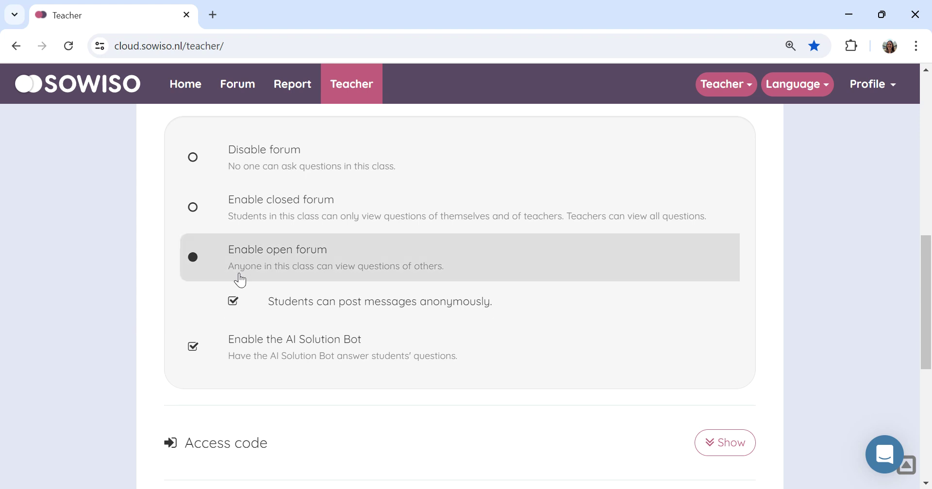
scroll(243, 273, "up", 2)
left_click(720, 165)
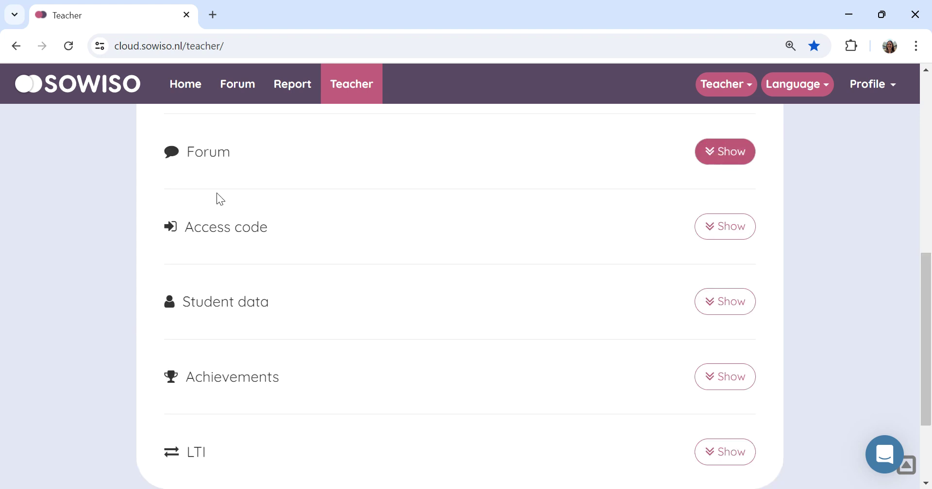
Highlight the class code in the Access code settings and look for the option to add it on the course home page
left_click(718, 227)
scroll(701, 231, "down", 1)
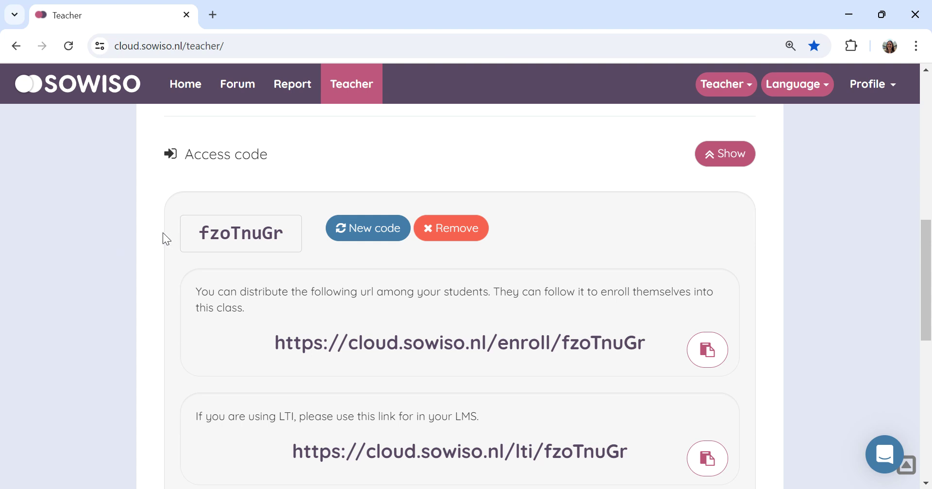
scroll(237, 248, "down", 1)
left_click_drag(191, 162, 287, 167)
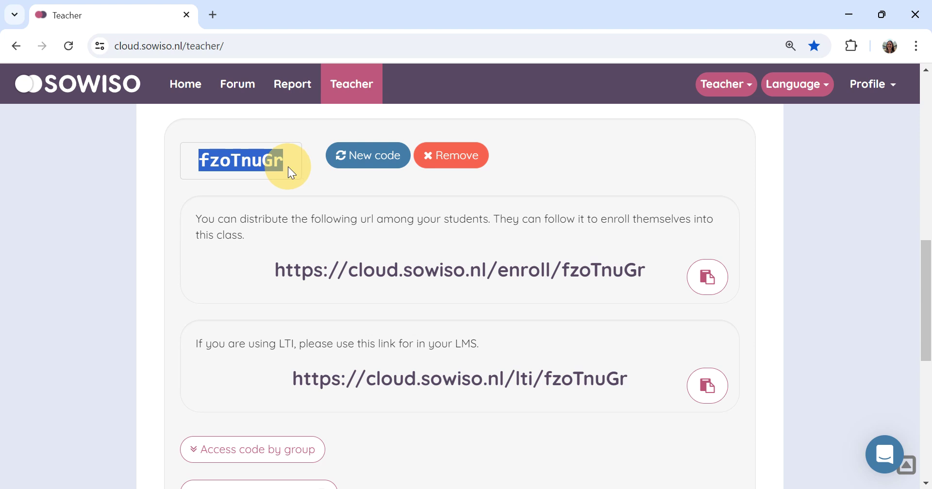
left_click(253, 162)
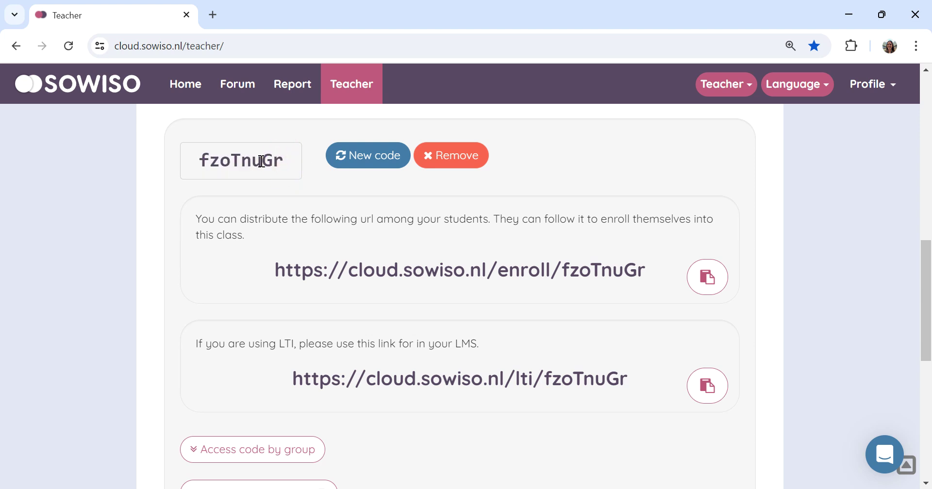
left_click_drag(291, 160, 144, 155)
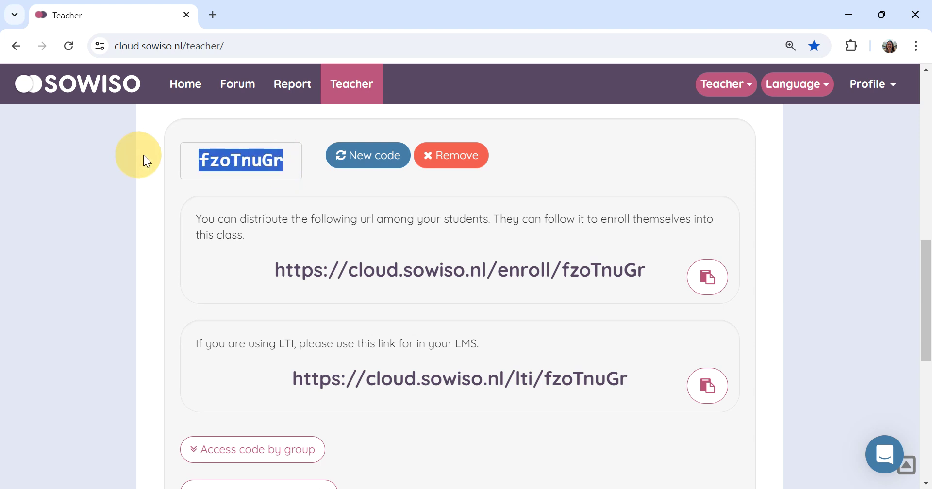
left_click(187, 95)
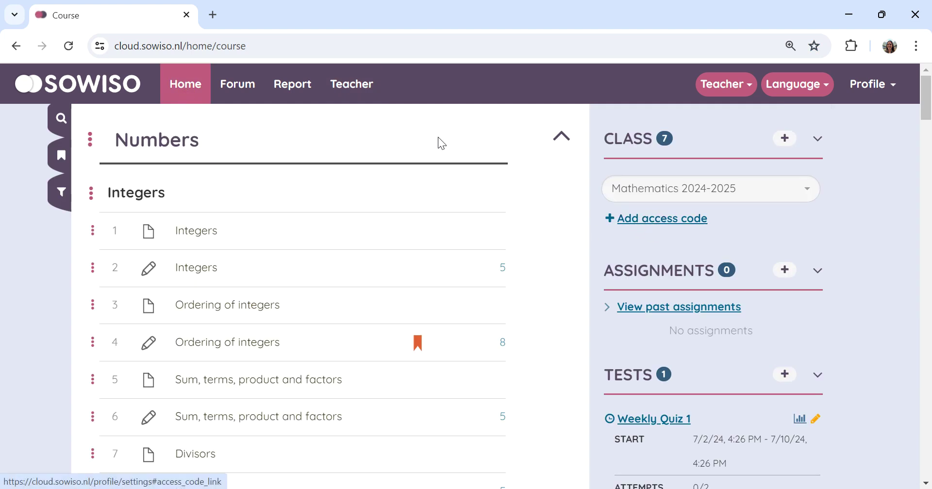
Reopen the Access code settings and review the enrollment URL, the LTI link, and the group and automatic LTI access options
left_click(370, 92)
scroll(430, 260, "down", 9)
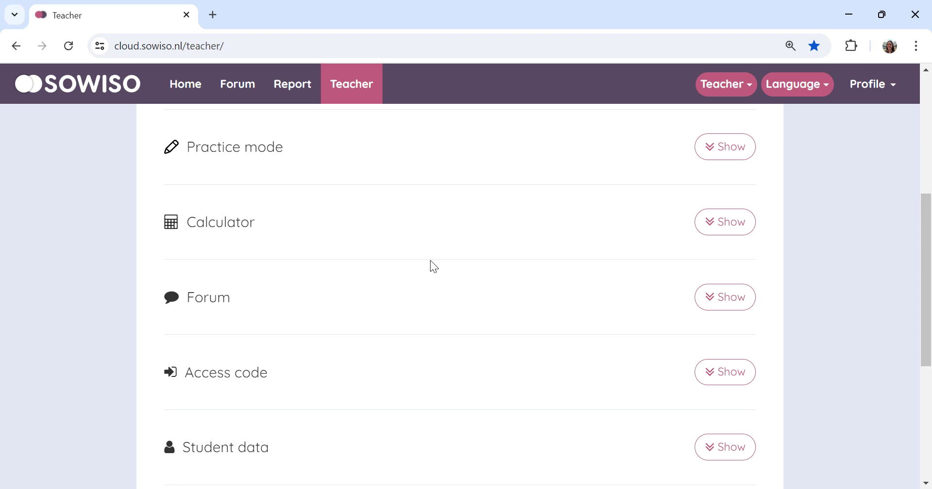
left_click(709, 228)
scroll(511, 260, "down", 2)
scroll(511, 261, "down", 1)
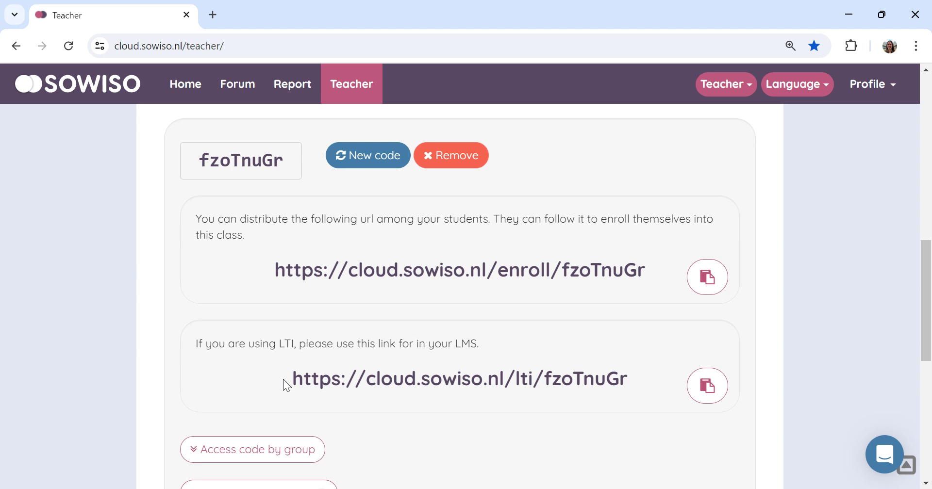
scroll(381, 335, "down", 3)
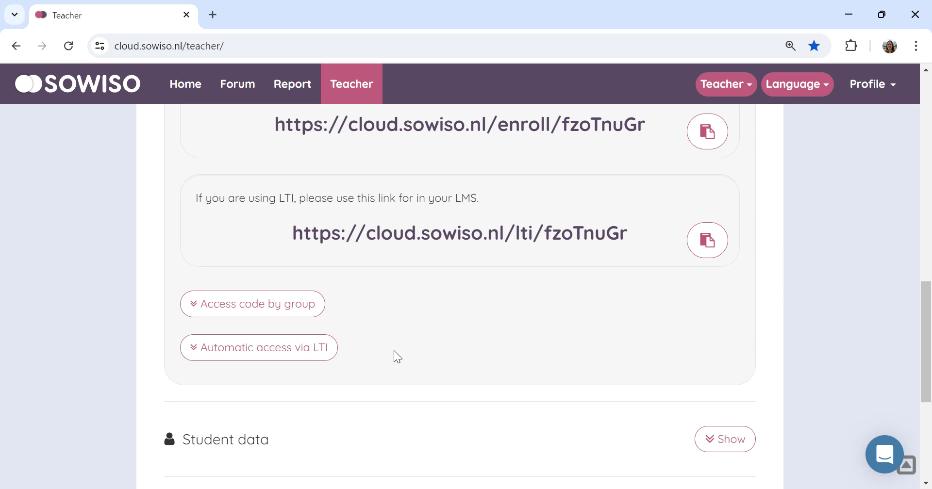
Collapse the Access code section and expand the Student data settings
scroll(486, 334, "up", 6)
left_click(744, 237)
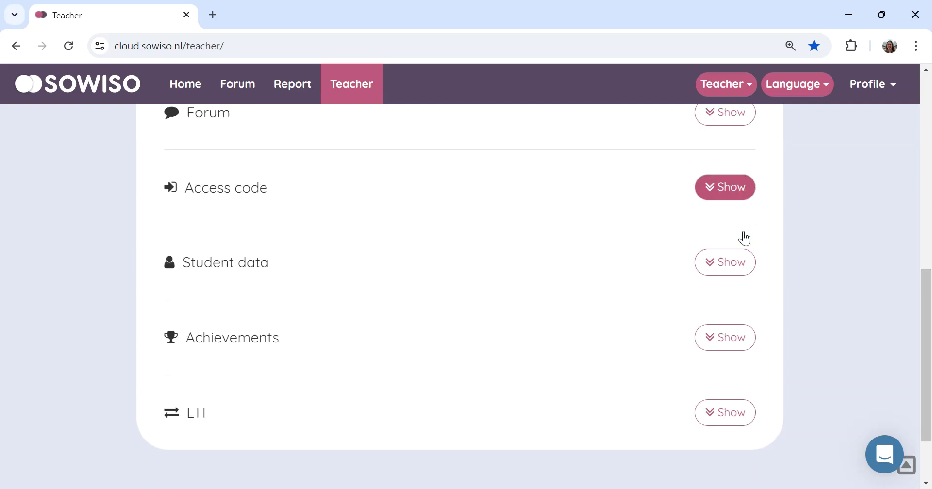
scroll(534, 228, "down", 1)
left_click(734, 228)
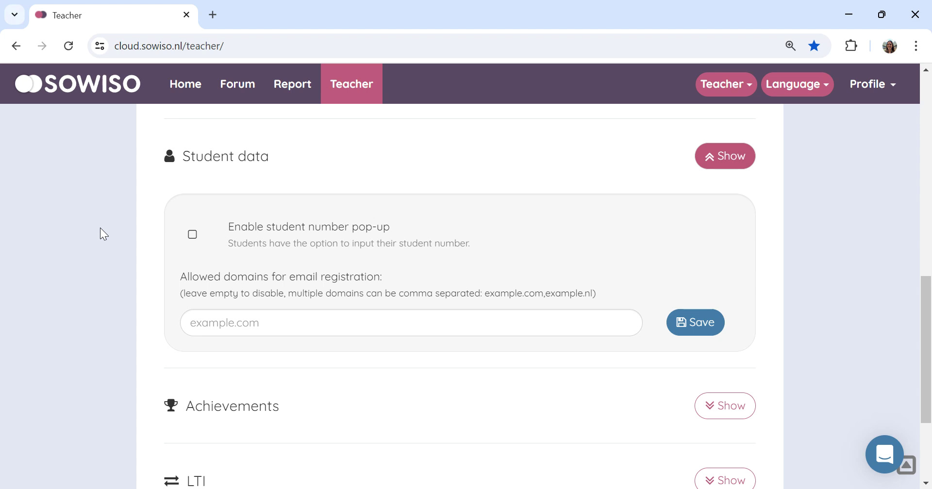
Enable the student number pop-up and disable it again, review the allowed email registration domains field, and collapse the Student data section
left_click(192, 235)
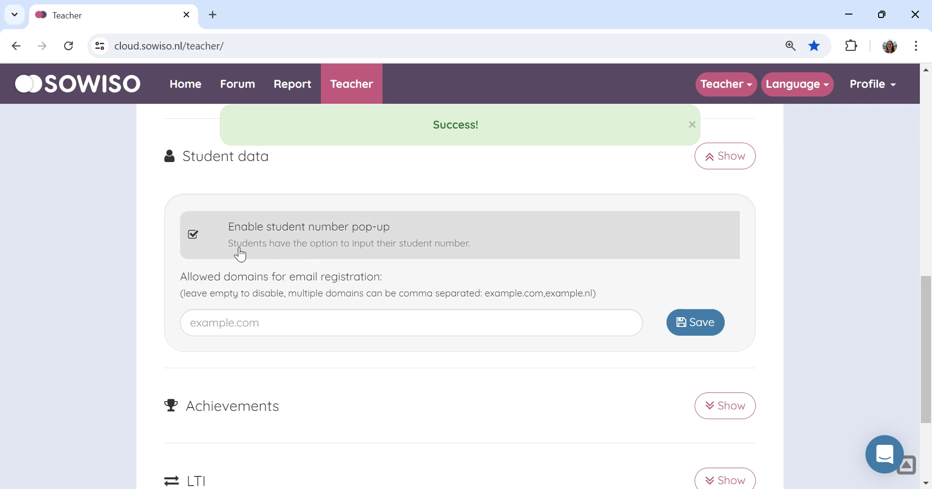
left_click(192, 235)
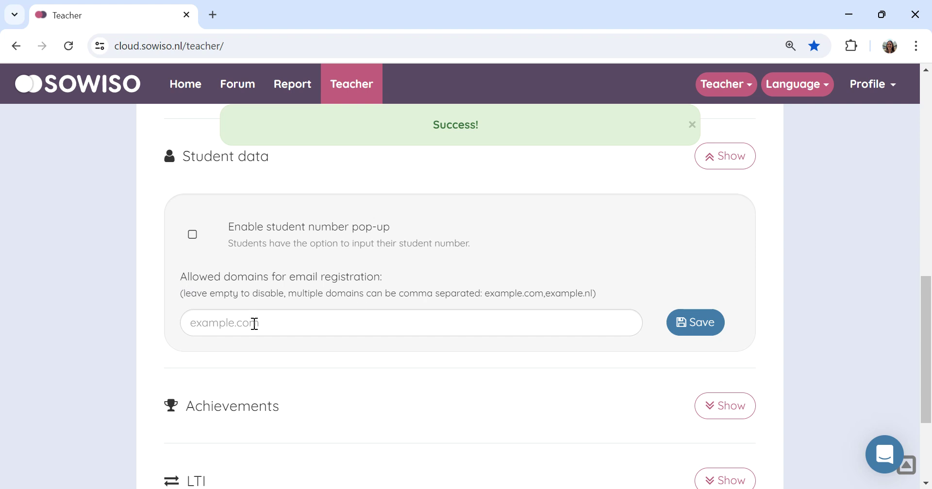
left_click(234, 321)
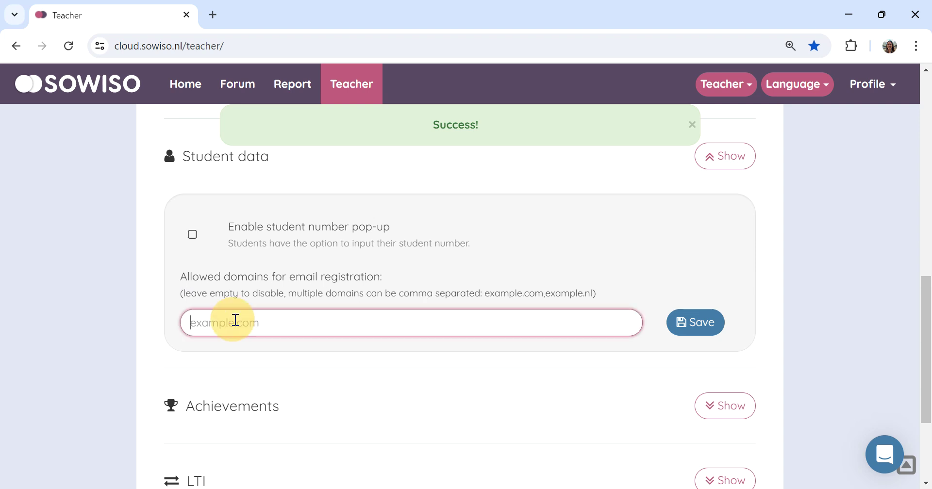
left_click(173, 319)
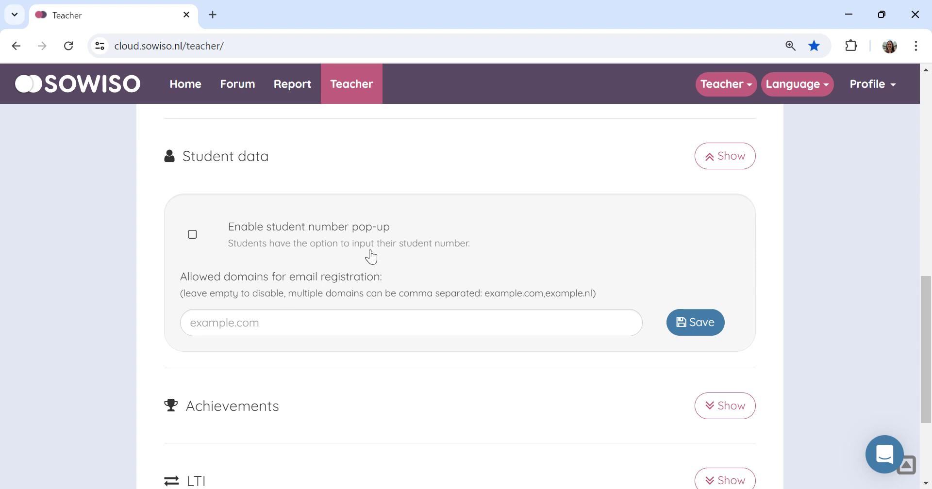
left_click(717, 159)
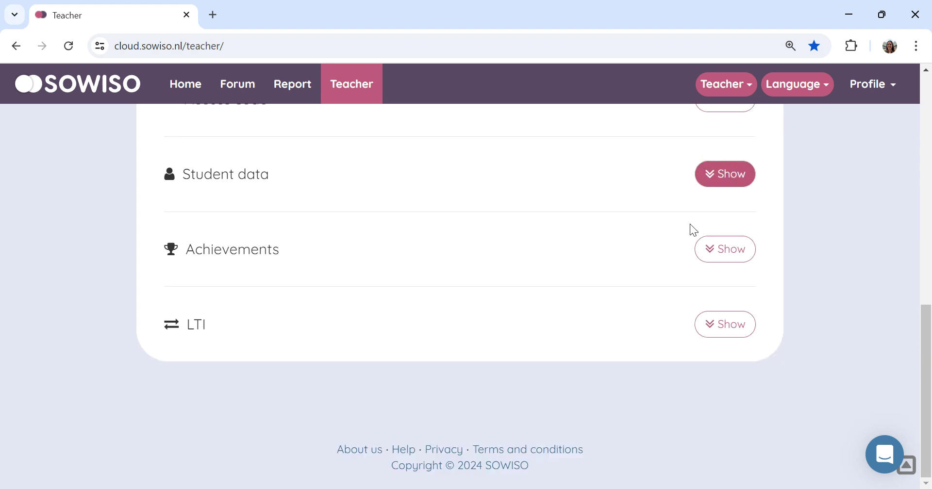
Review the Achievements options and the LTI options for sending test and practice package grades to the LMS, collapsing each section
left_click(739, 259)
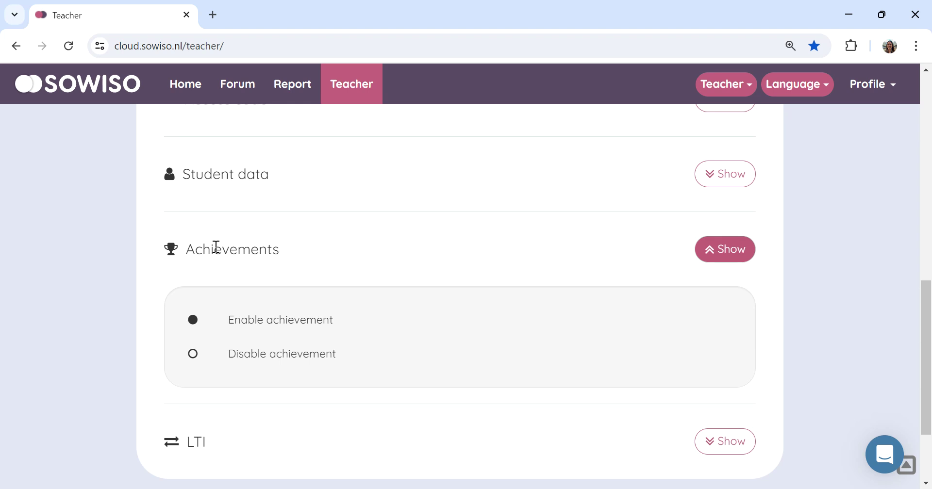
left_click(712, 250)
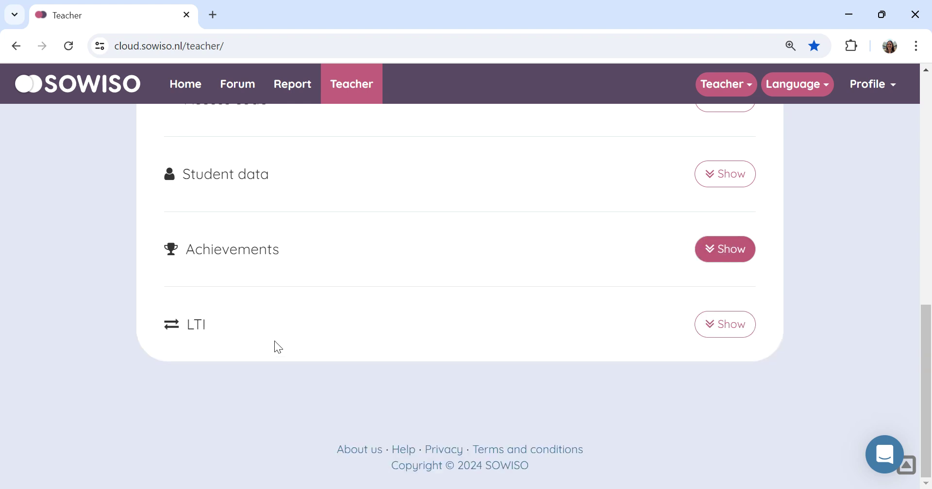
left_click(711, 326)
scroll(711, 330, "down", 2)
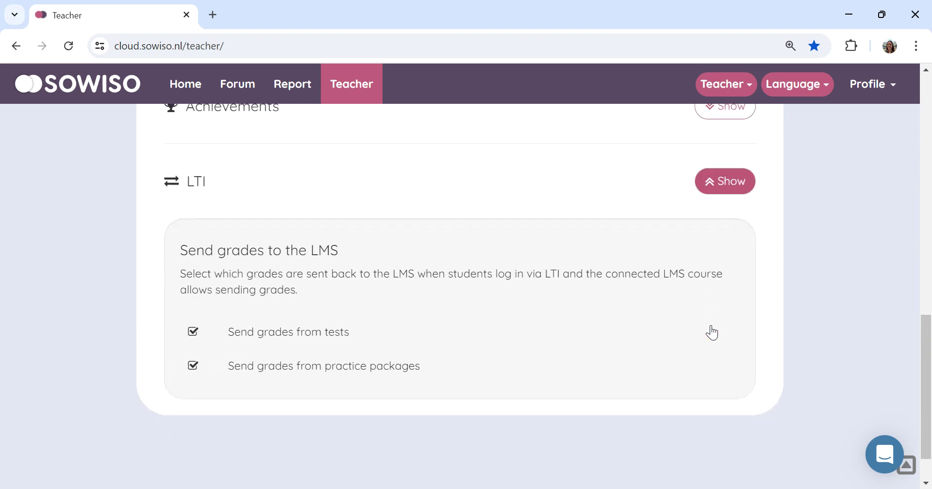
left_click(474, 265)
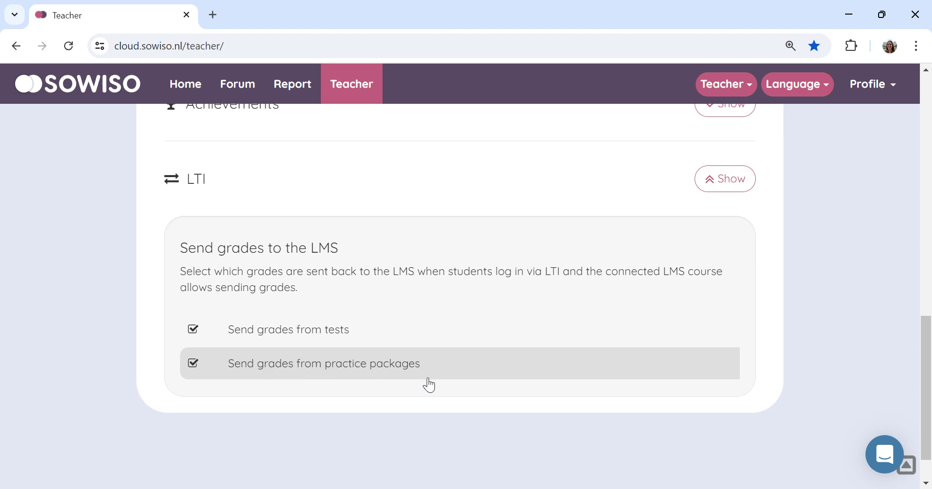
left_click(723, 180)
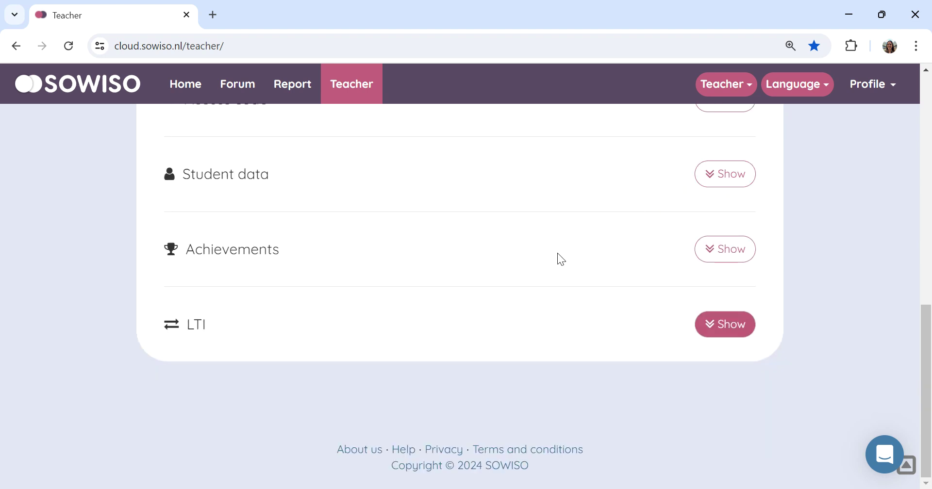